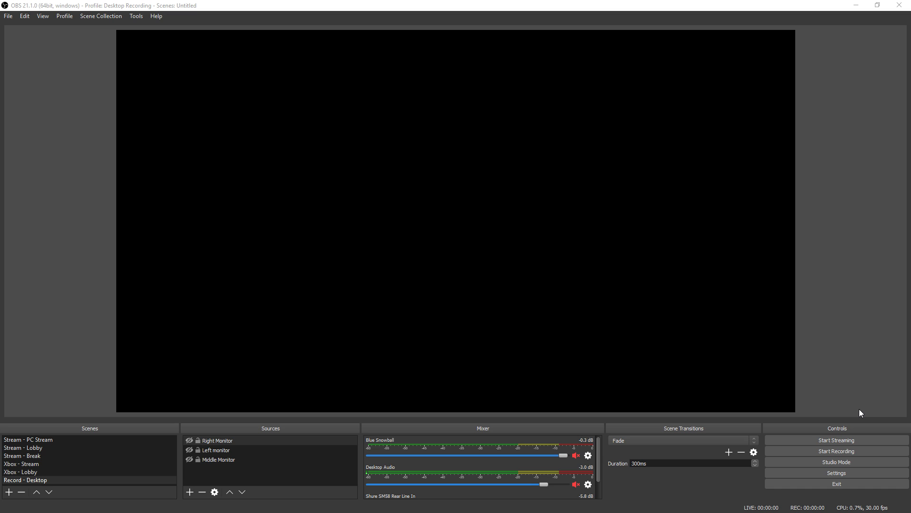
# Set the video downscale filter to Lanczos, keep 30 FPS, and apply the change.
pyautogui.click(855, 472)
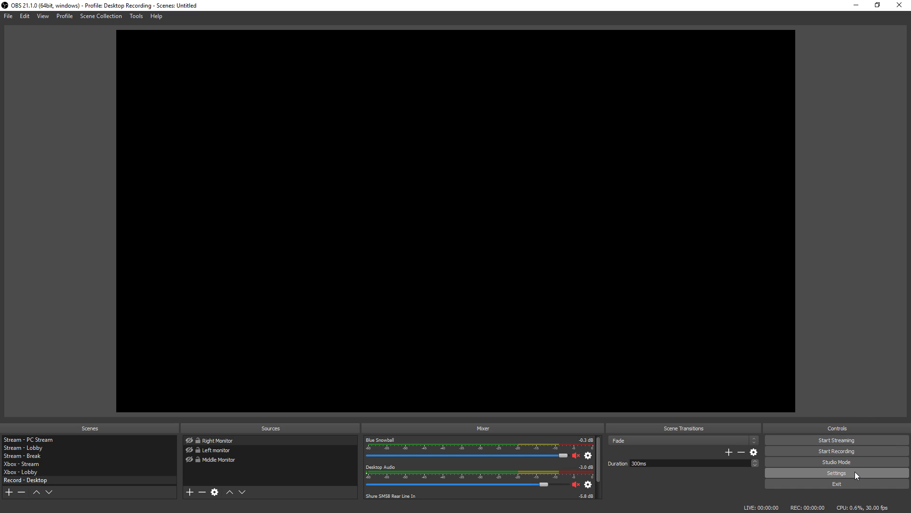
pyautogui.click(277, 201)
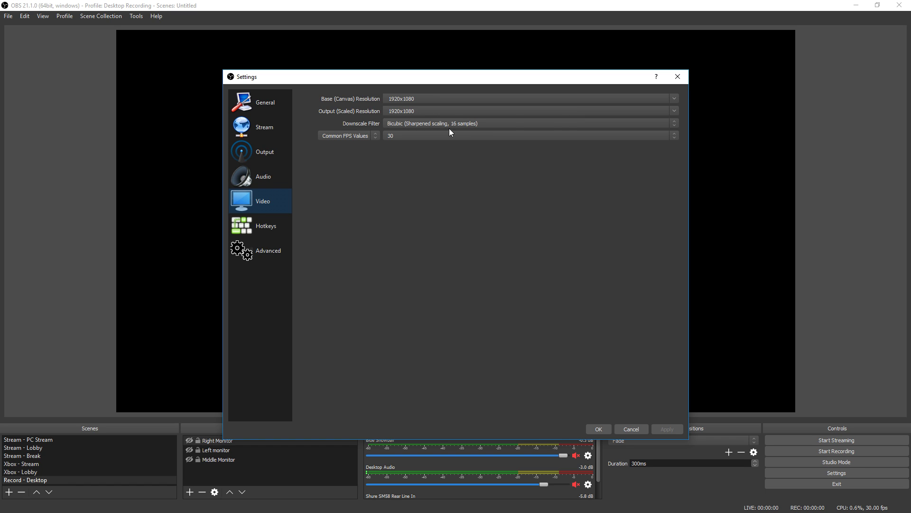
pyautogui.click(489, 122)
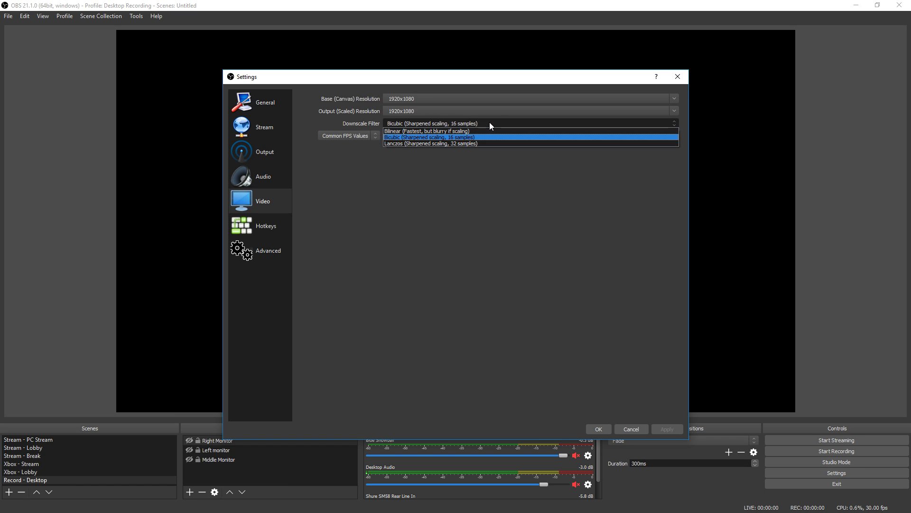
pyautogui.click(428, 143)
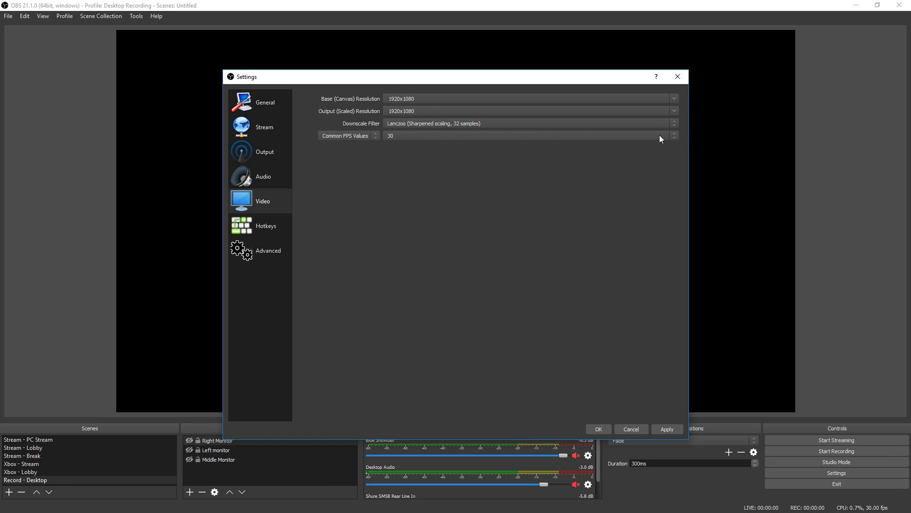
pyautogui.click(674, 137)
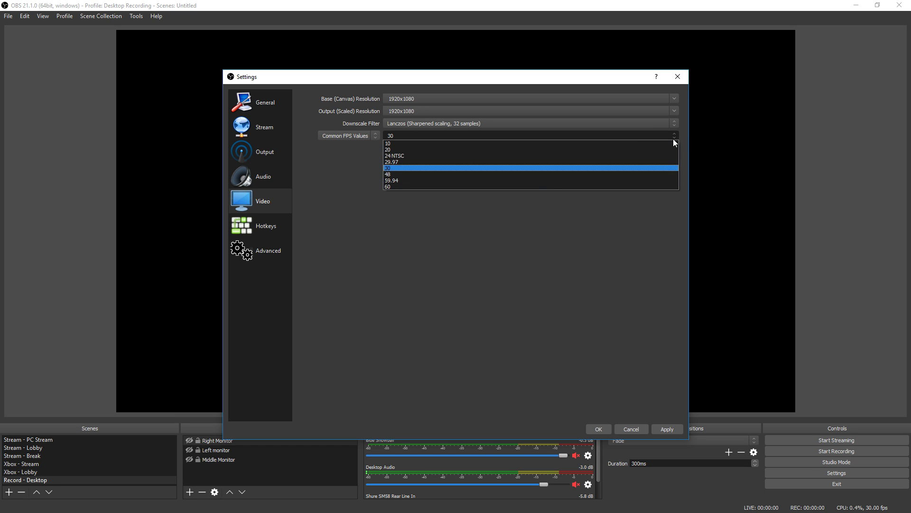
pyautogui.click(406, 169)
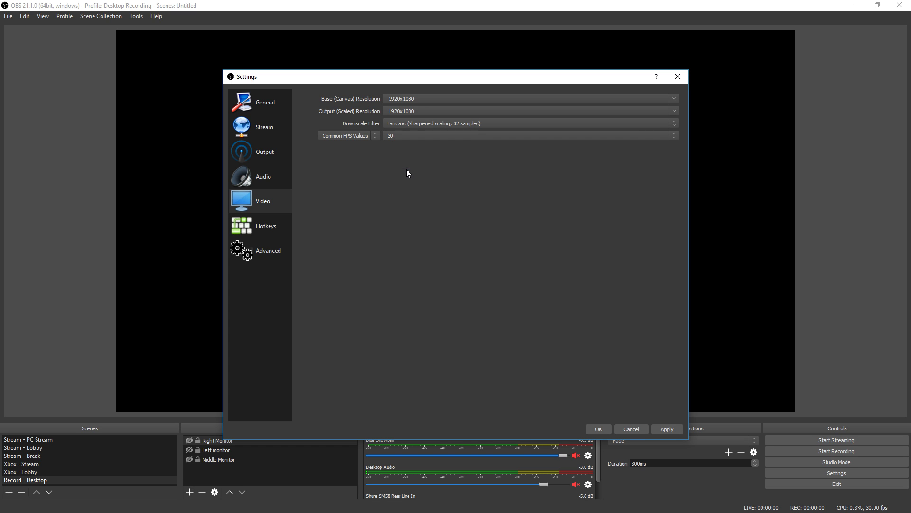
pyautogui.click(667, 429)
# Keep the output mode on Advanced and x264 as the streaming encoder.
pyautogui.click(269, 152)
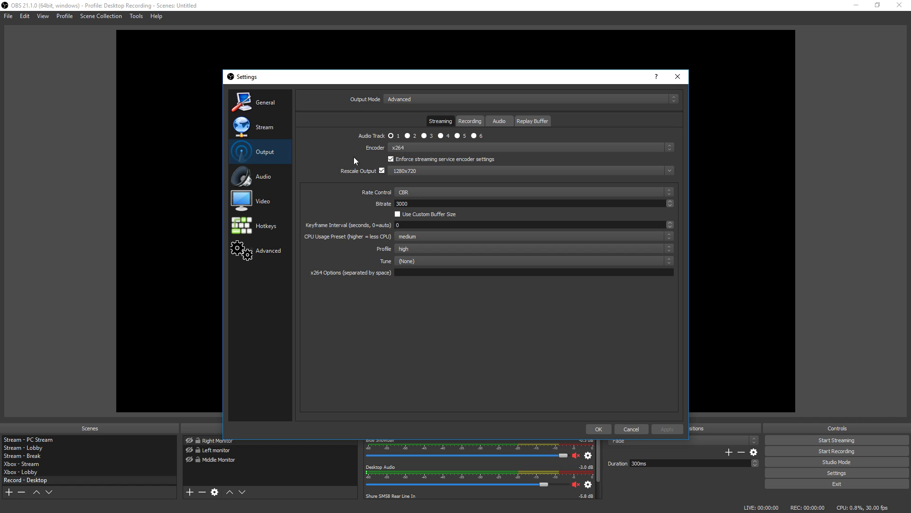
pyautogui.click(414, 101)
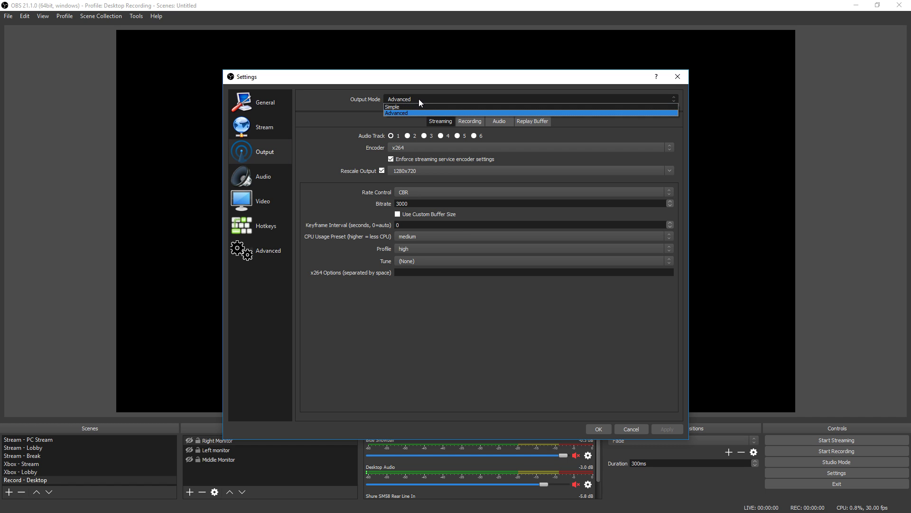
pyautogui.click(455, 109)
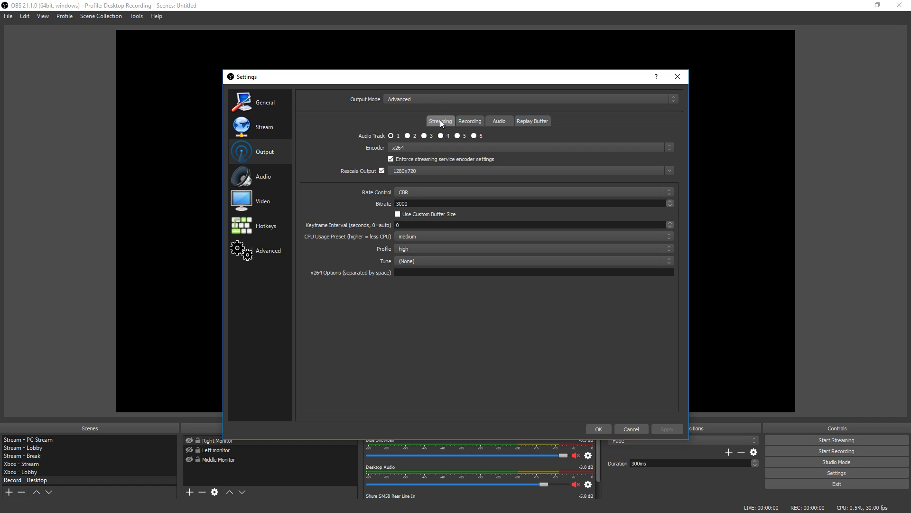
pyautogui.click(419, 148)
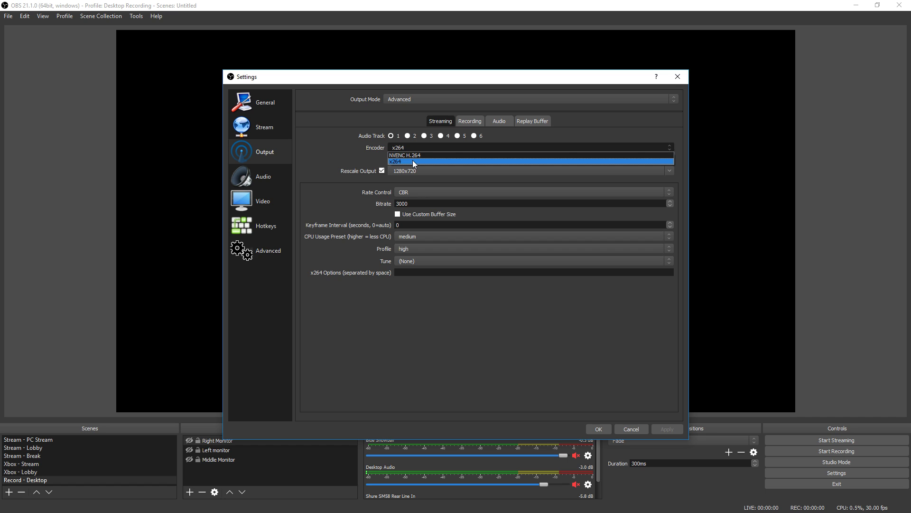
pyautogui.click(413, 161)
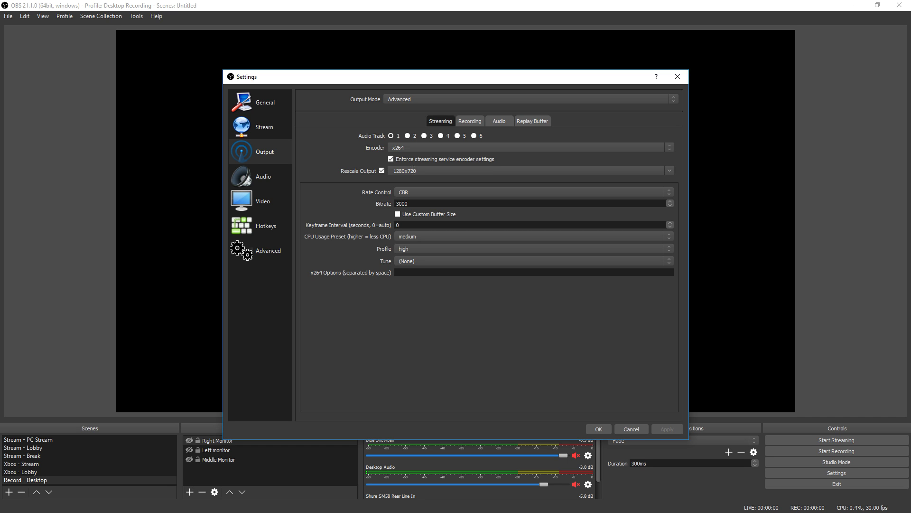
# Toggle stream output rescaling off and back on, leaving it at 1280x720.
pyautogui.click(381, 171)
pyautogui.click(382, 172)
pyautogui.click(421, 193)
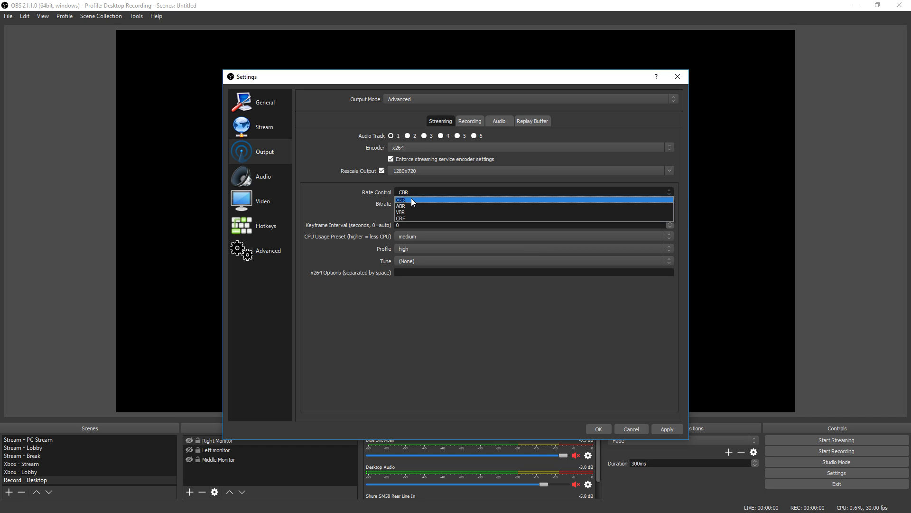
pyautogui.click(412, 200)
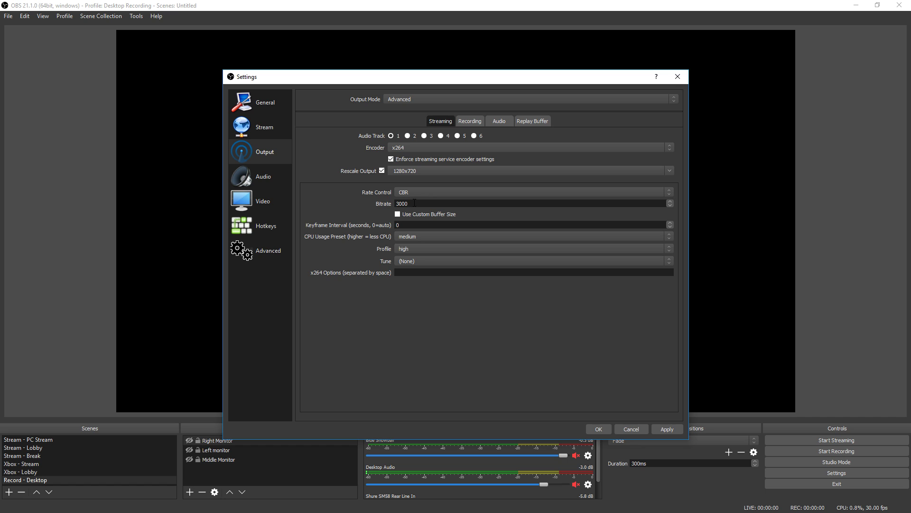
pyautogui.moveTo(415, 203); pyautogui.dragTo(368, 202)
pyautogui.write('3500')
pyautogui.doubleClick(423, 205)
pyautogui.write('3000')
pyautogui.moveTo(415, 204); pyautogui.dragTo(384, 206)
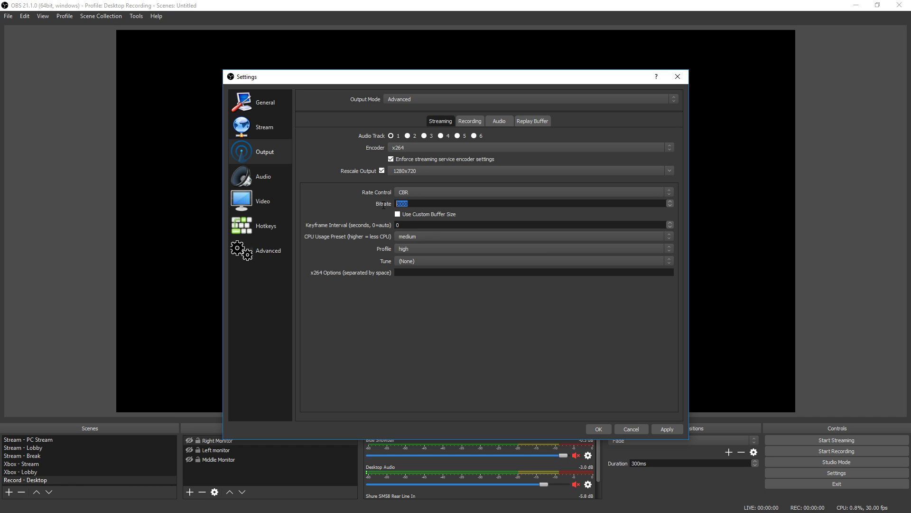
pyautogui.click(416, 203)
pyautogui.click(400, 192)
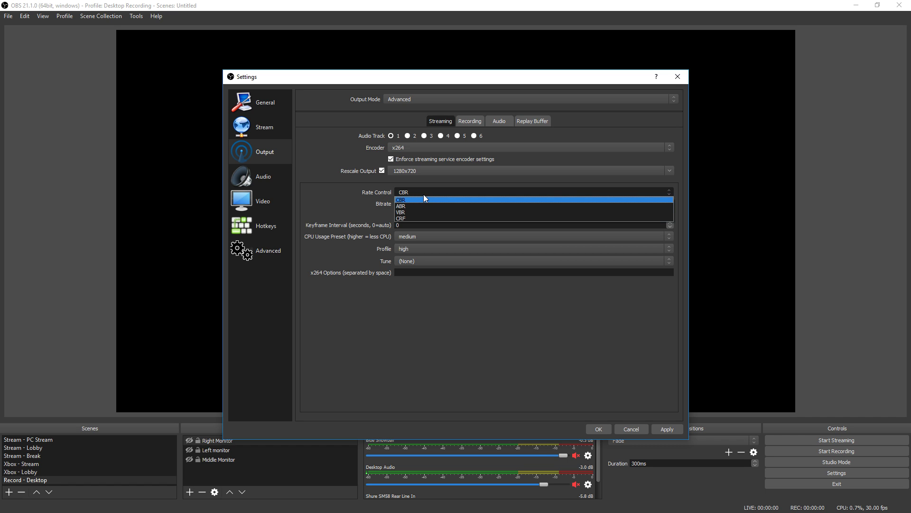
# Switch the x264 rate control from CBR to ABR at the 3000 bitrate.
pyautogui.click(415, 207)
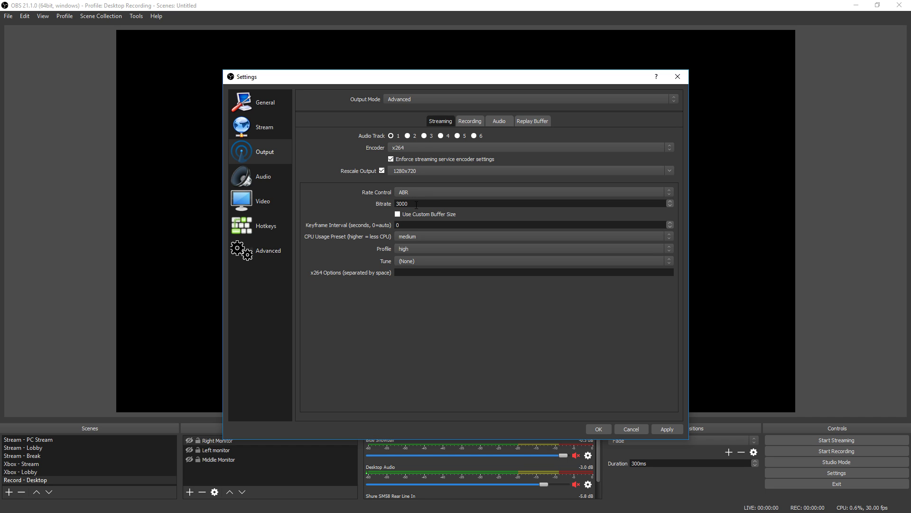
pyautogui.click(413, 193)
# Switch rate control to VBR, try bitrate 2500, and set the CRF value to 20.
pyautogui.click(412, 209)
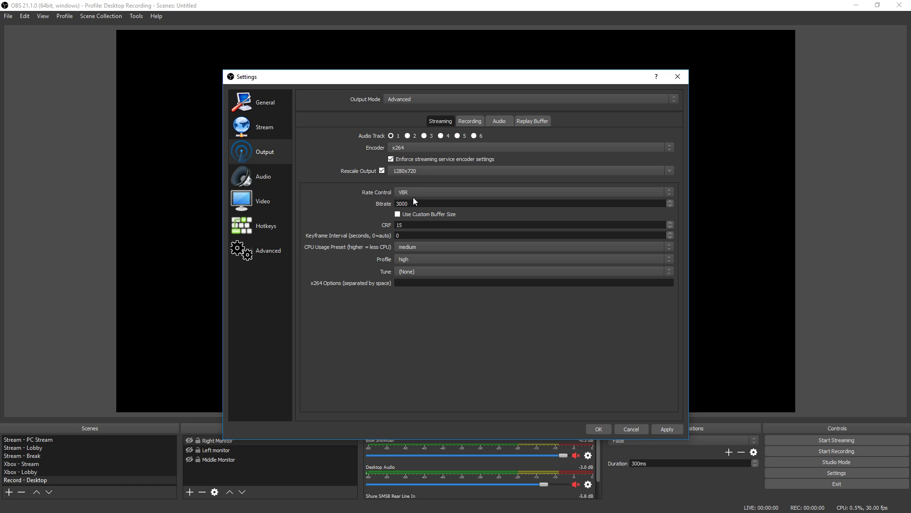
pyautogui.moveTo(409, 225); pyautogui.dragTo(371, 225)
pyautogui.write('25')
pyautogui.moveTo(415, 204); pyautogui.dragTo(373, 202)
pyautogui.write('2500')
pyautogui.moveTo(417, 204); pyautogui.dragTo(383, 204)
pyautogui.moveTo(407, 225); pyautogui.dragTo(332, 224)
pyautogui.write('20')
pyautogui.scroll(-1, 409, 194)
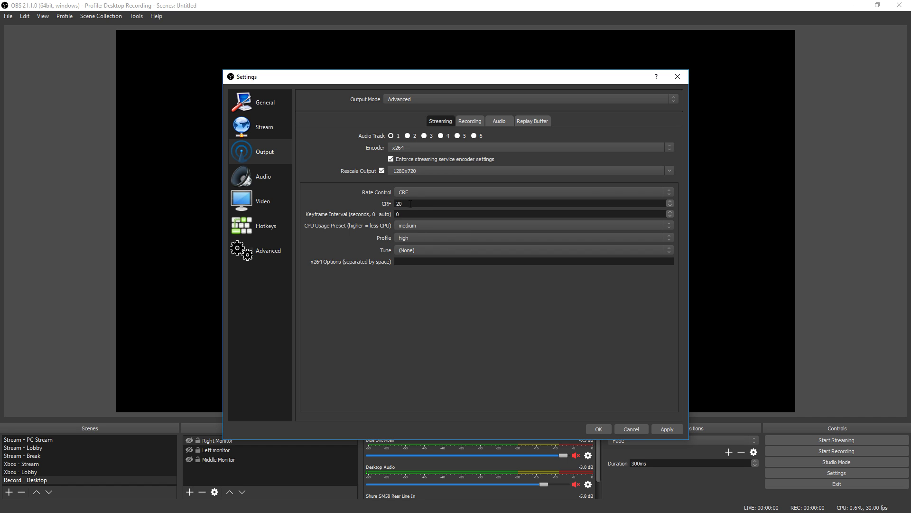
# Change the CRF value from 20 to 25, then select it again for editing.
pyautogui.moveTo(410, 207); pyautogui.dragTo(372, 202)
pyautogui.write('25')
pyautogui.moveTo(406, 207); pyautogui.dragTo(391, 198)
# Return the rate control to ABR via CBR with a 3000 bitrate.
pyautogui.click(418, 194)
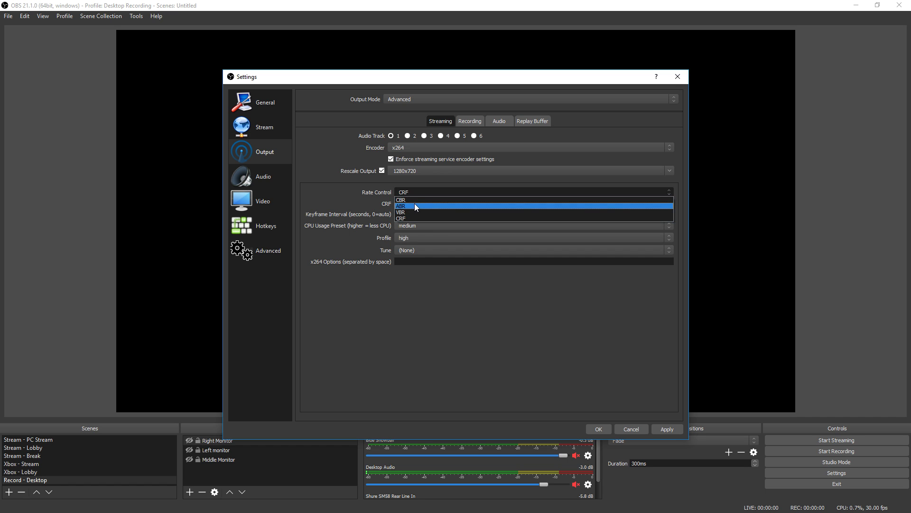
pyautogui.click(416, 202)
pyautogui.click(416, 192)
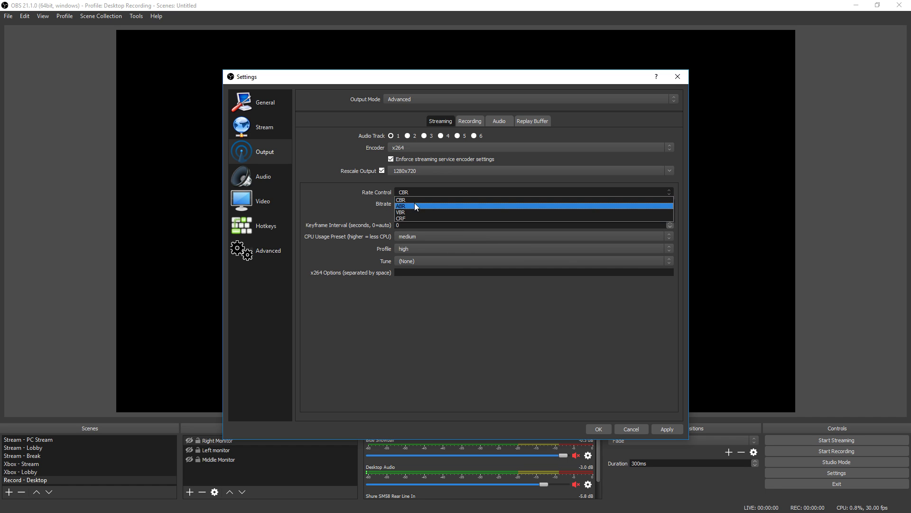
pyautogui.click(414, 203)
pyautogui.write('3000')
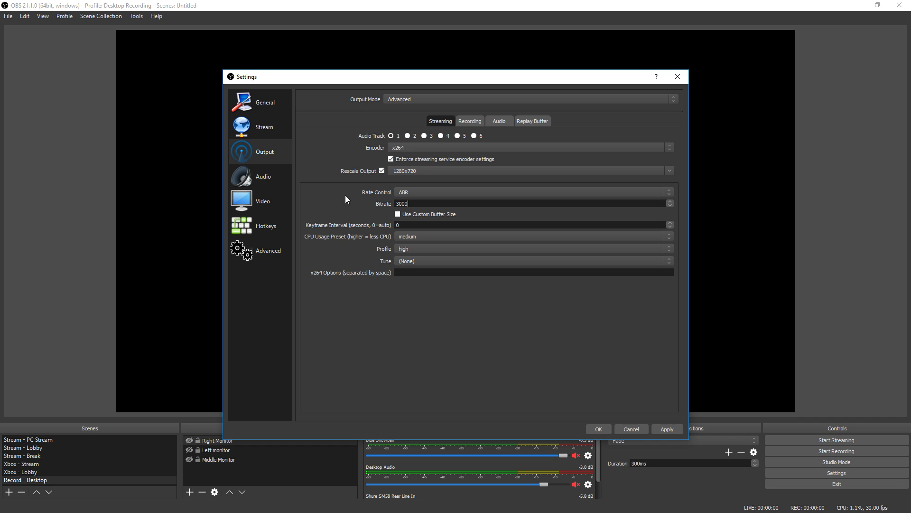
pyautogui.click(417, 236)
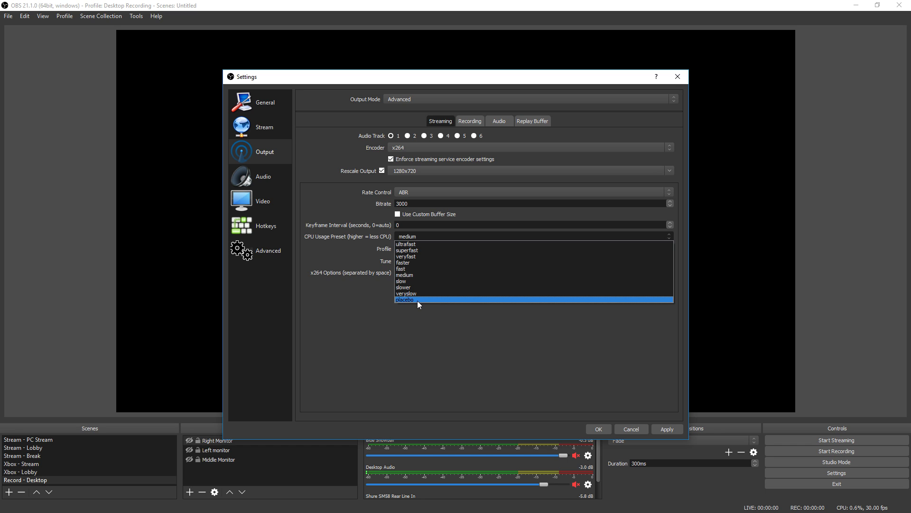
# Leave the x264 CPU usage preset at medium.
pyautogui.click(409, 275)
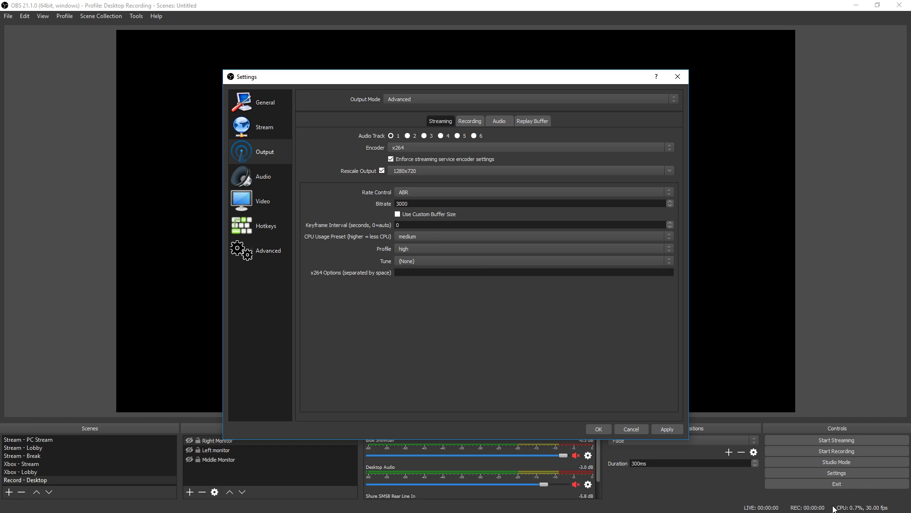
pyautogui.click(439, 237)
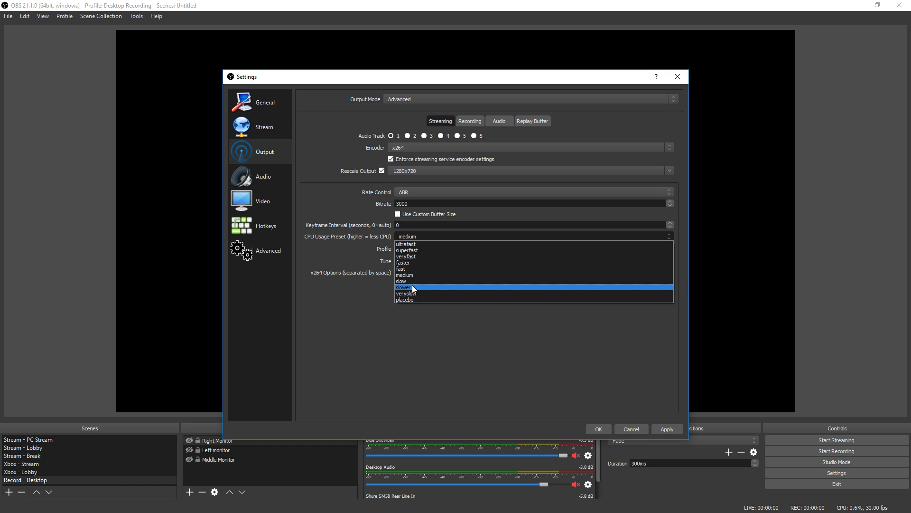
pyautogui.press('Escape')
pyautogui.click(413, 248)
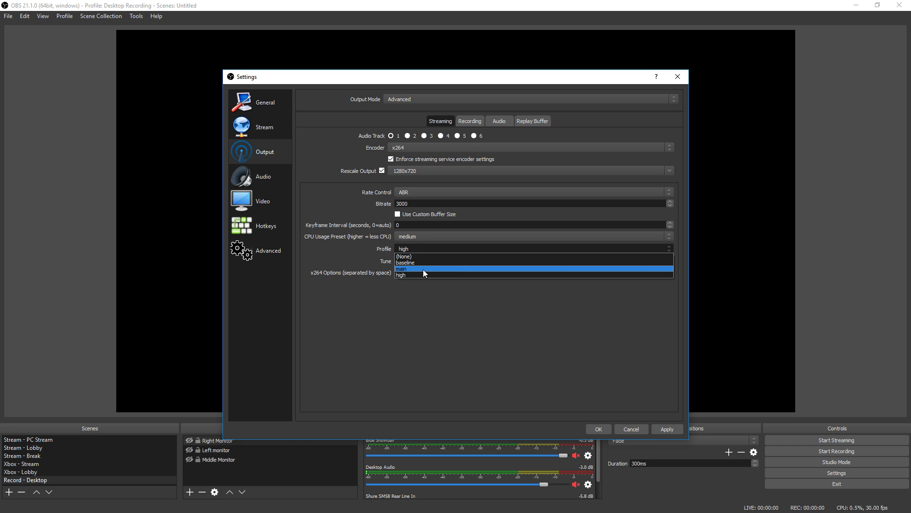
# Confirm high as the x264 profile and (None) as the tune.
pyautogui.click(415, 275)
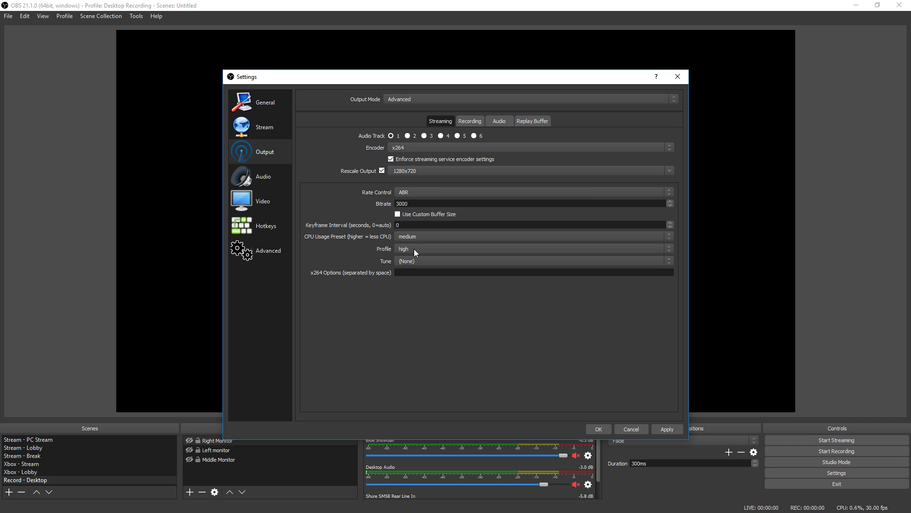
pyautogui.click(422, 260)
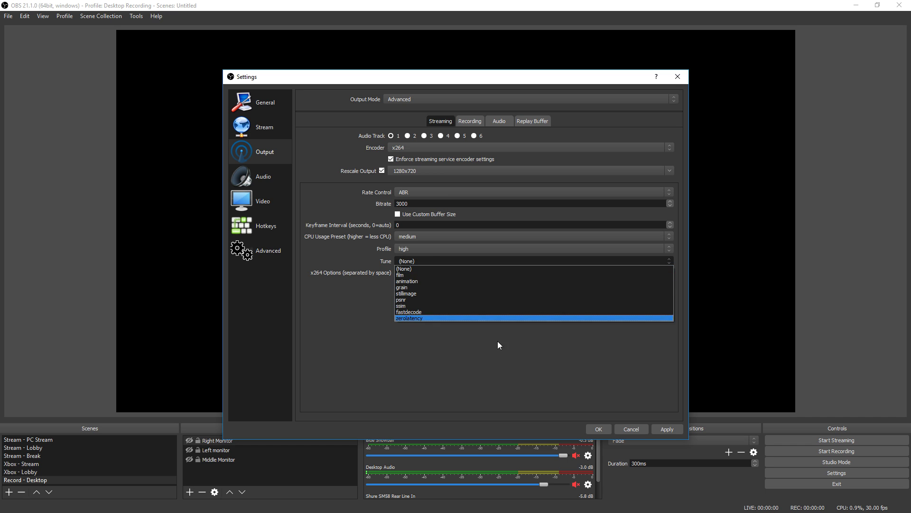
pyautogui.click(453, 267)
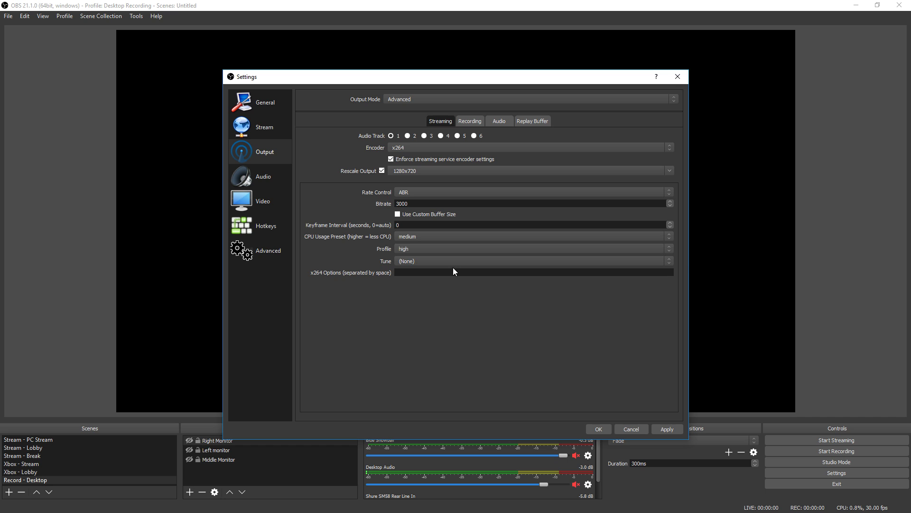